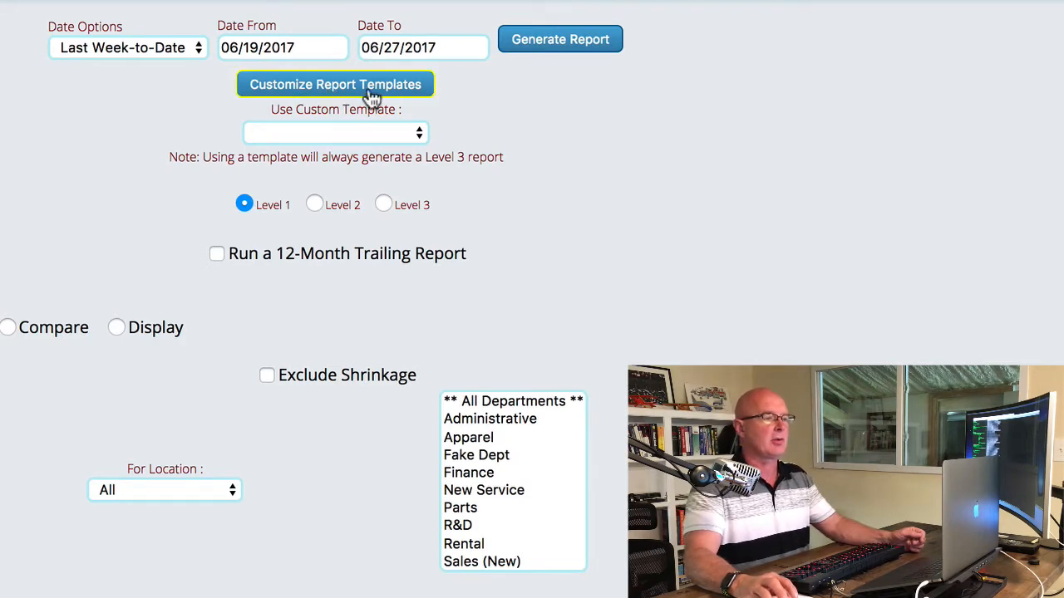
# - Open the Profit & Loss report template customization and select the Test template
pyautogui.click(361, 91)
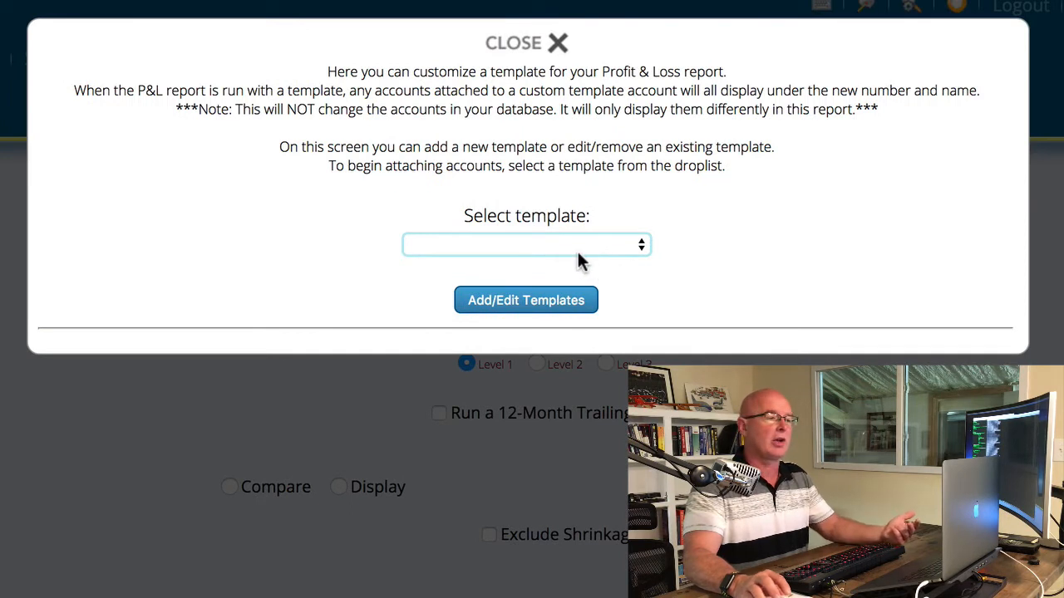
pyautogui.click(559, 244)
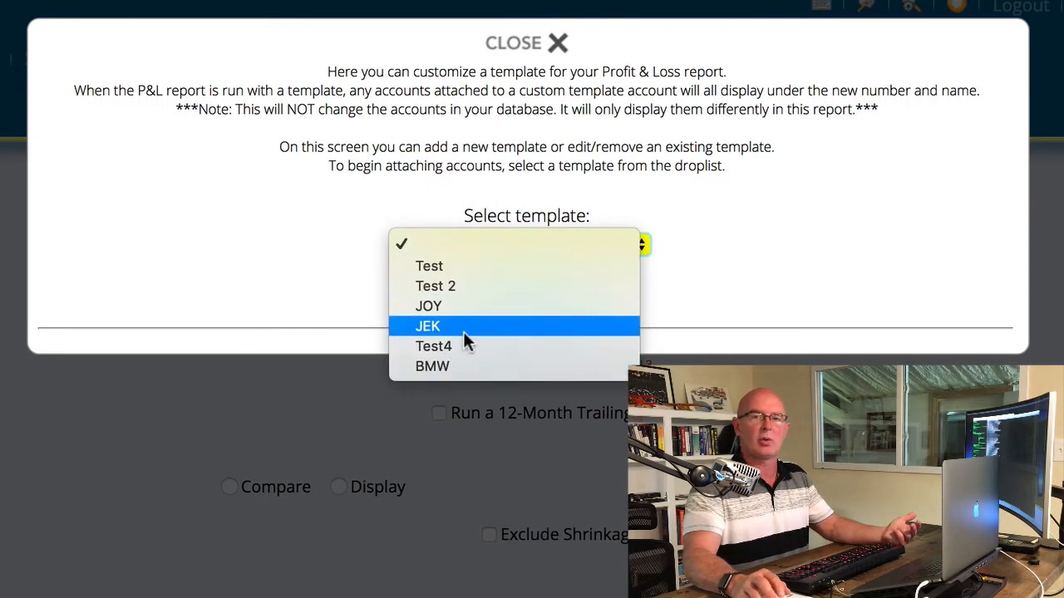
pyautogui.click(801, 236)
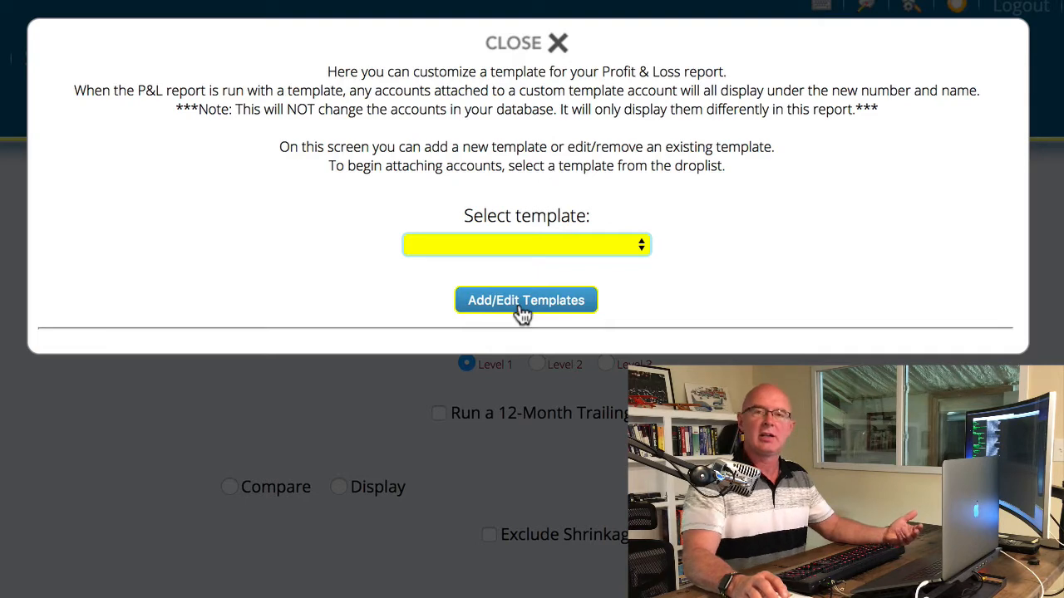
pyautogui.click(536, 240)
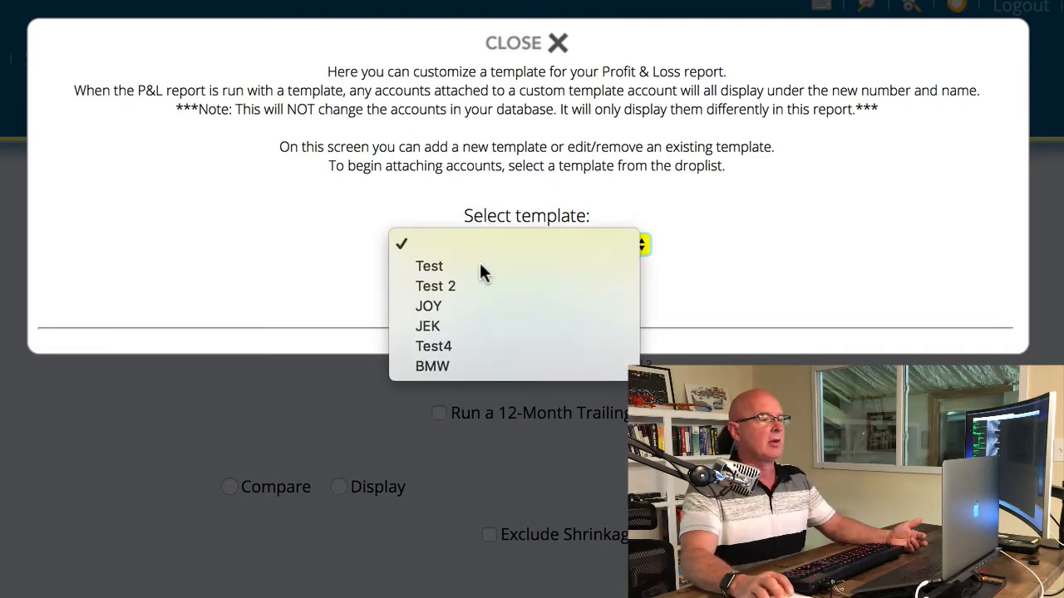
pyautogui.click(482, 267)
# - Add a custom account to the Test template with number 12345, name New Unit Sales Honda and display type Income
pyautogui.scroll(-5, 413, 505)
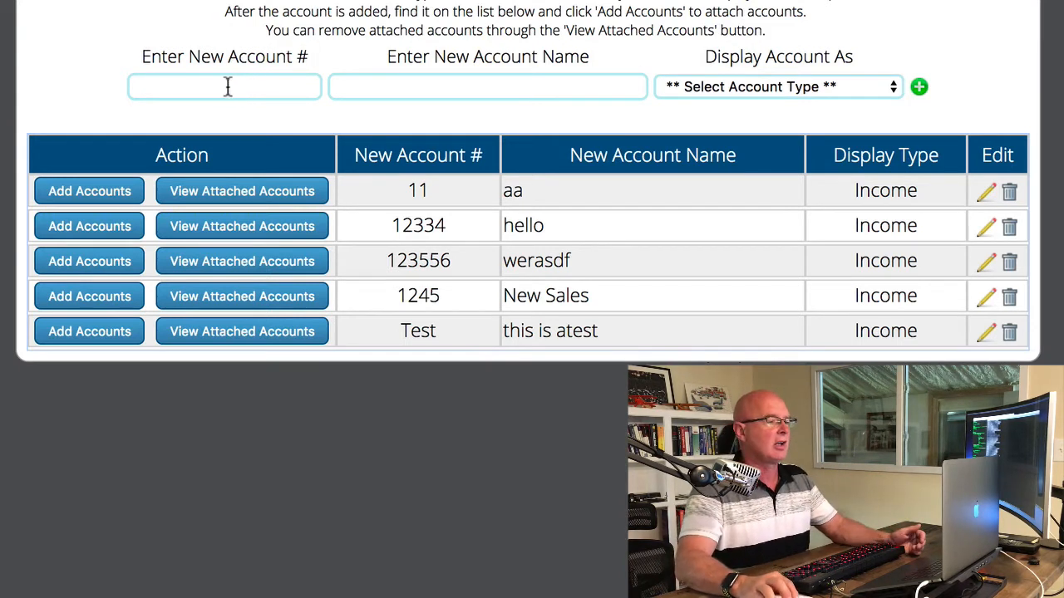
pyautogui.click(228, 86)
pyautogui.write('12345')
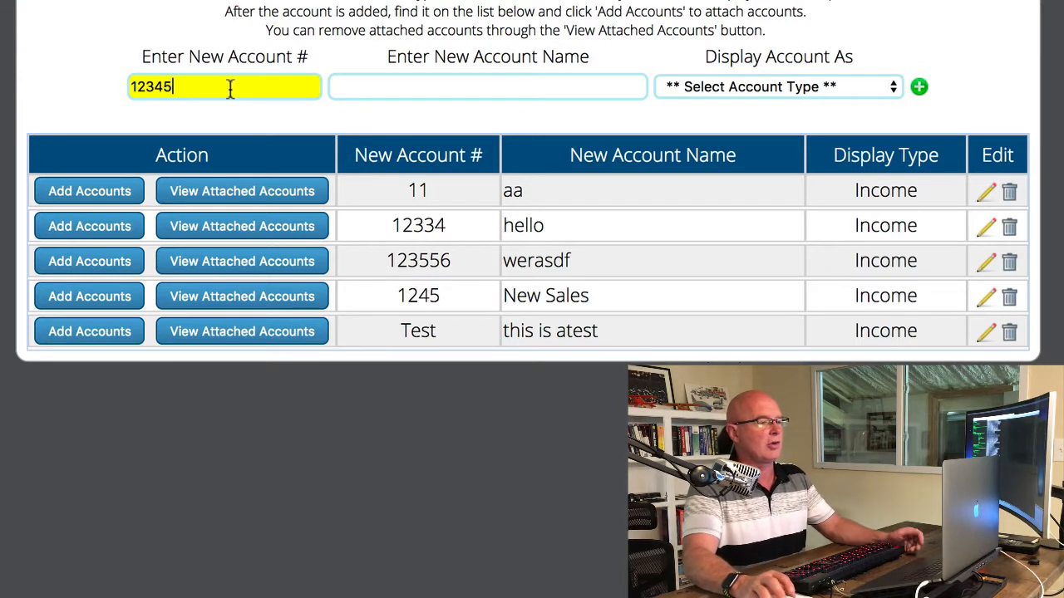
pyautogui.click(406, 89)
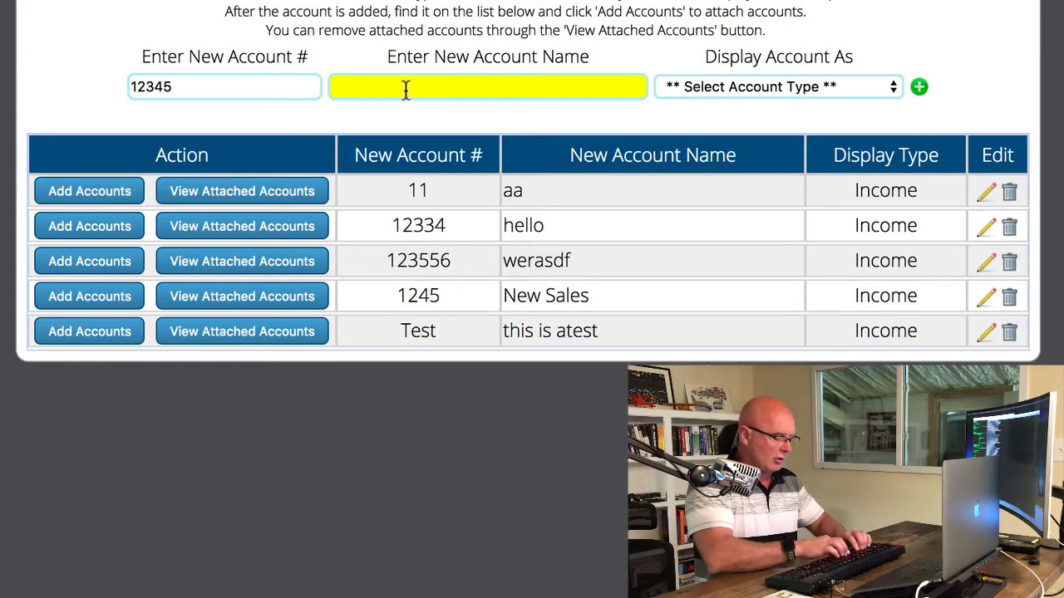
pyautogui.write('New Unit')
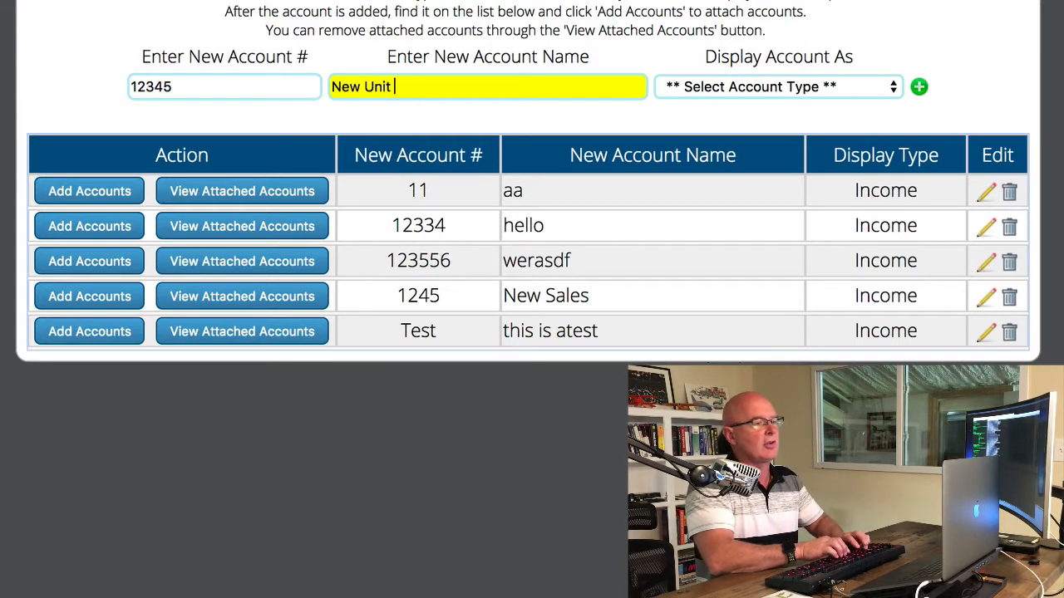
pyautogui.write(' Sales Honda')
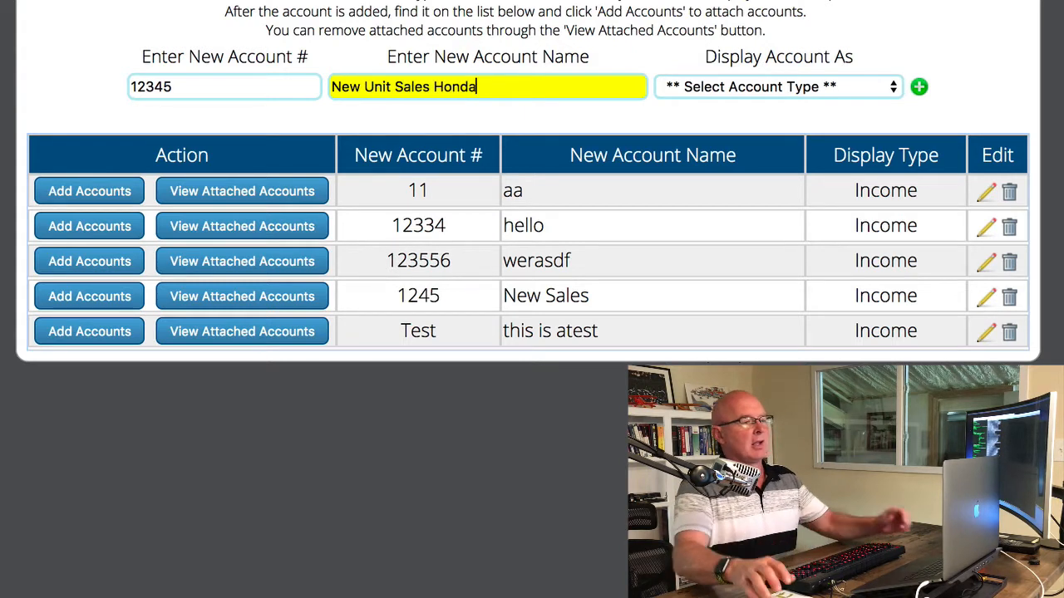
pyautogui.click(805, 84)
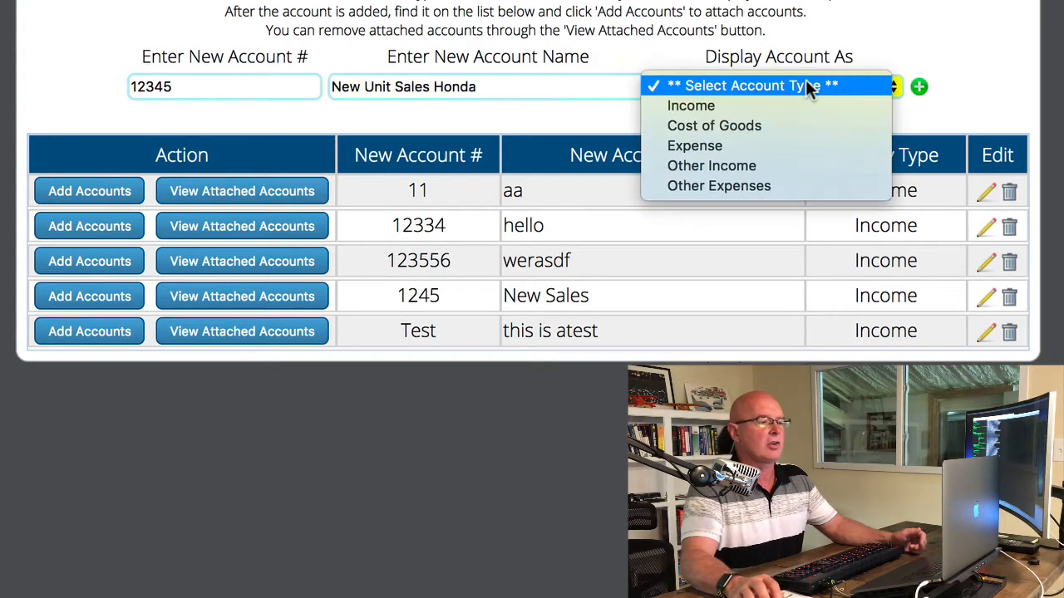
pyautogui.click(743, 103)
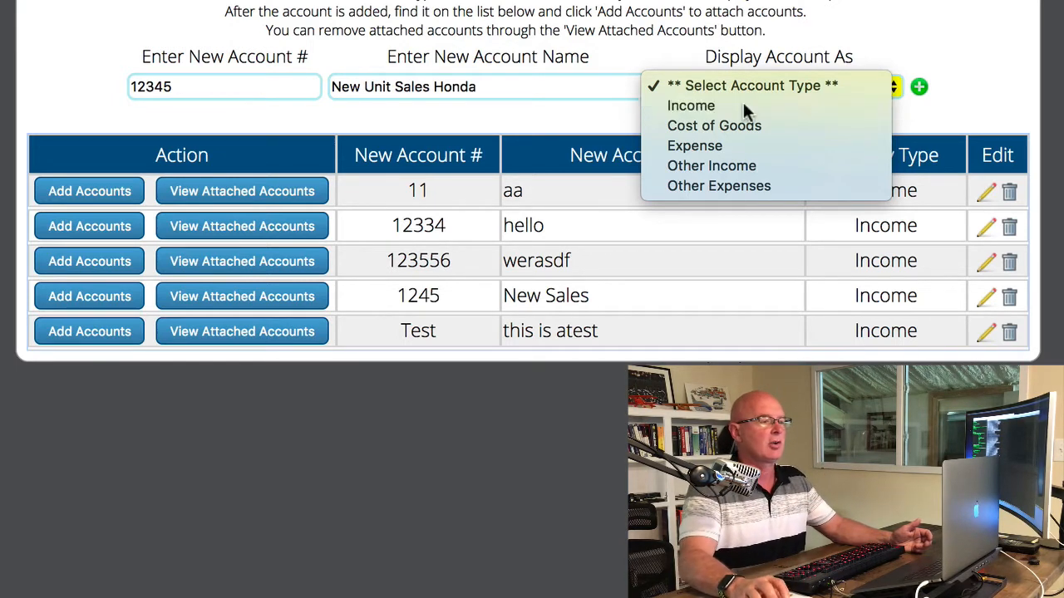
pyautogui.click(919, 88)
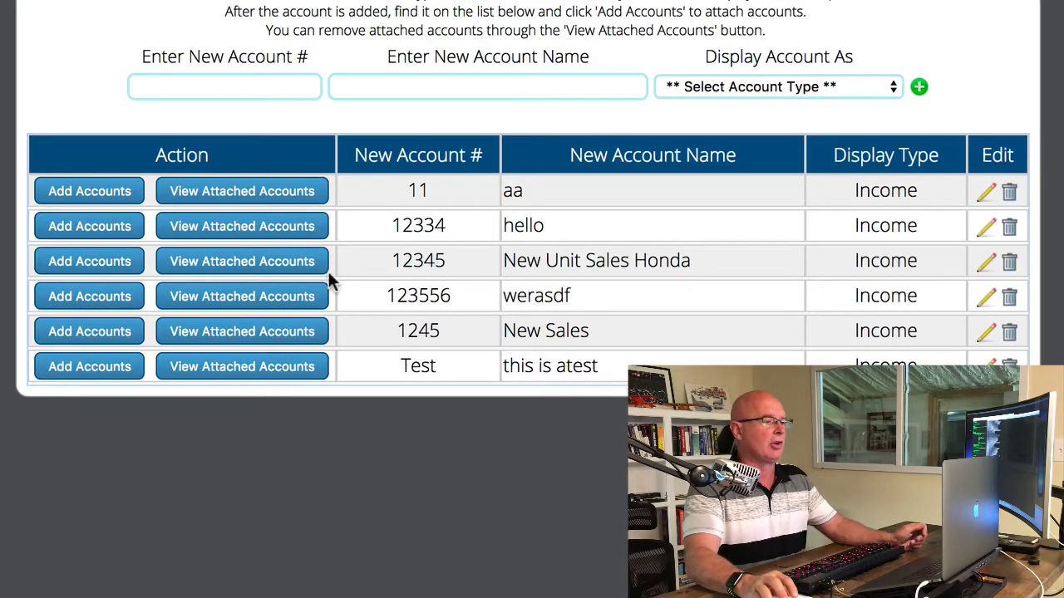
# - Start adding accounts to New Unit Sales Honda, selecting the Kawasaki, Arch Motor Cycle and Honda Street Bike unit sales income accounts
pyautogui.click(84, 269)
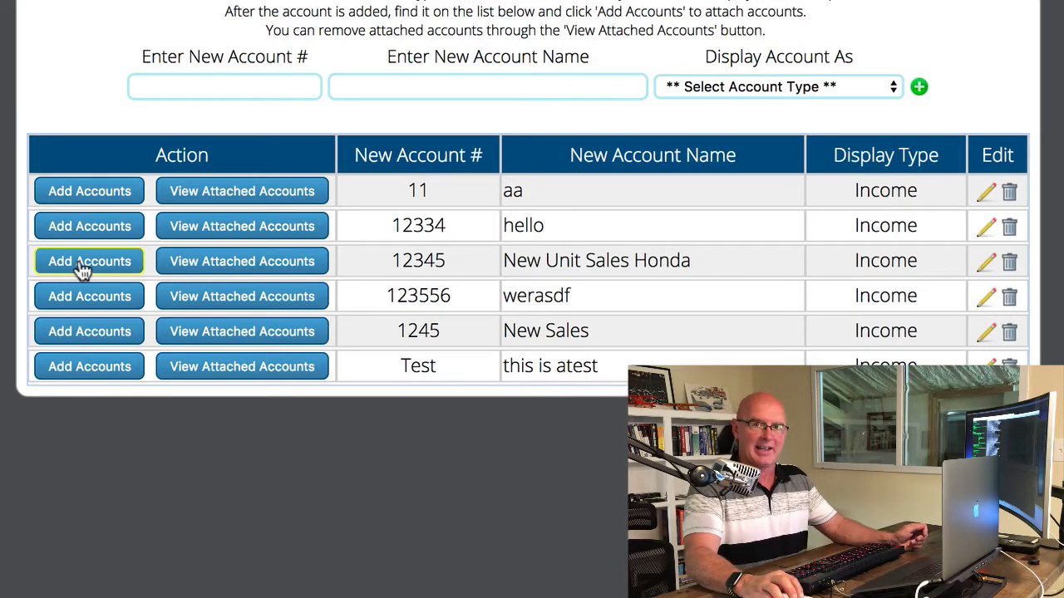
pyautogui.click(81, 268)
pyautogui.scroll(-5, 430, 299)
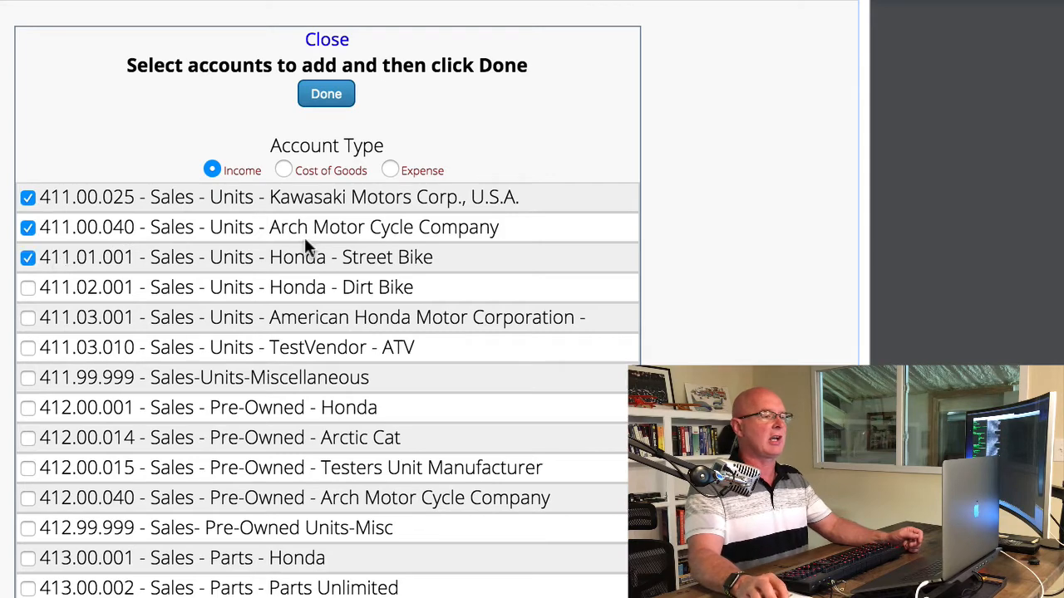
# - Select the Can-Am, Kawasaki and Arch Motor Cycle Company unit accounts among the Cost of Goods accounts
pyautogui.click(284, 171)
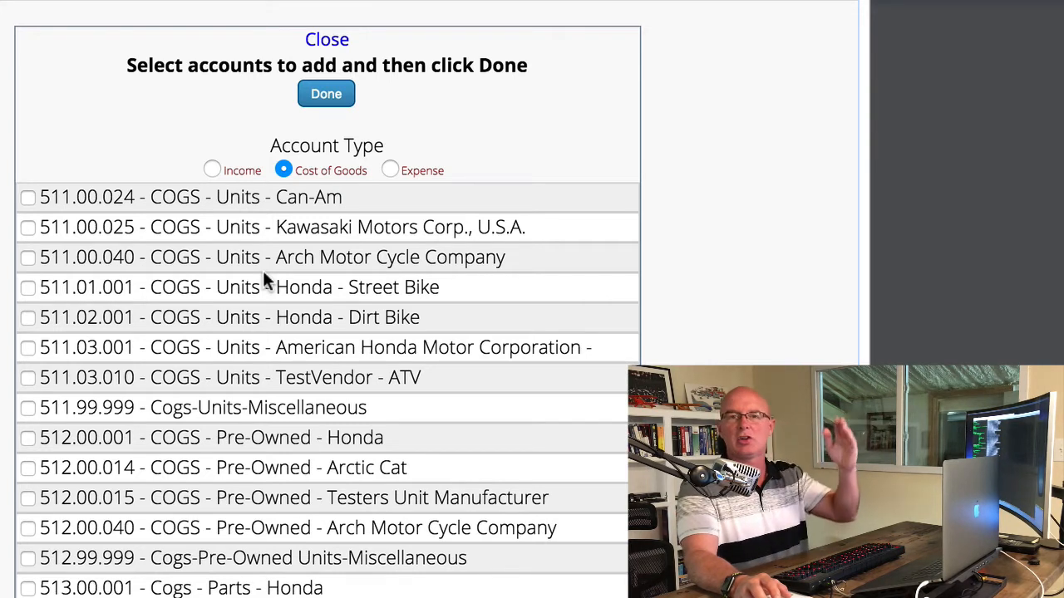
pyautogui.click(108, 200)
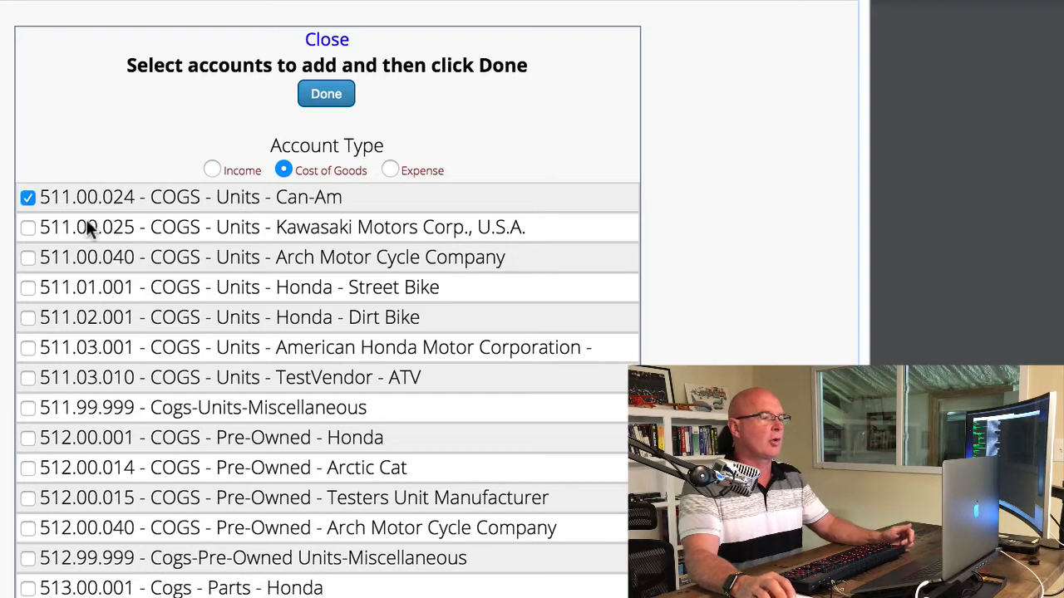
pyautogui.click(86, 229)
pyautogui.click(83, 258)
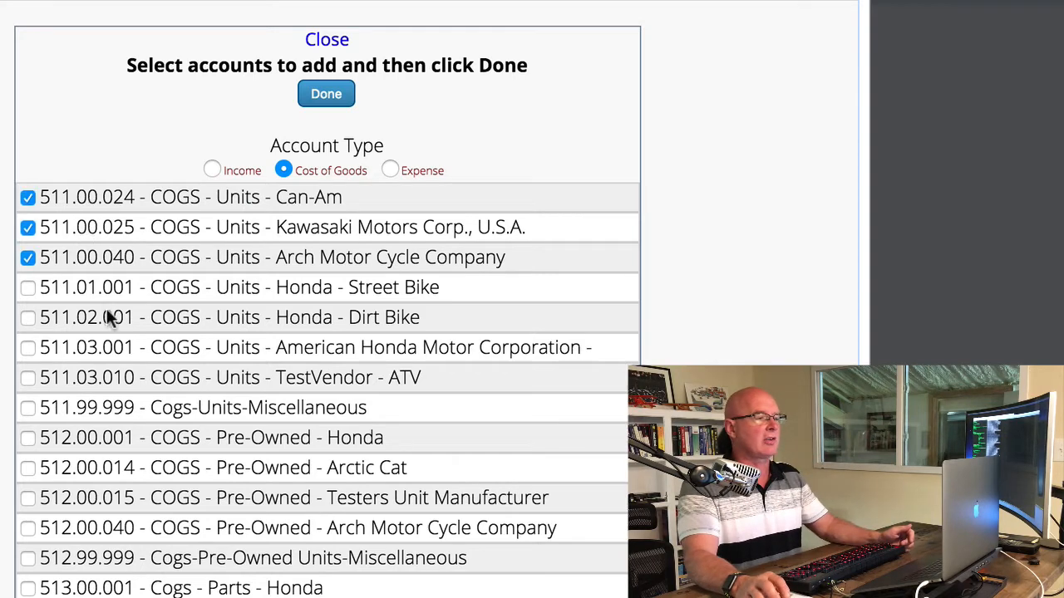
# - Select the Exp Loan Interest and Exp - Other Interest accounts among the Expense accounts
pyautogui.click(392, 170)
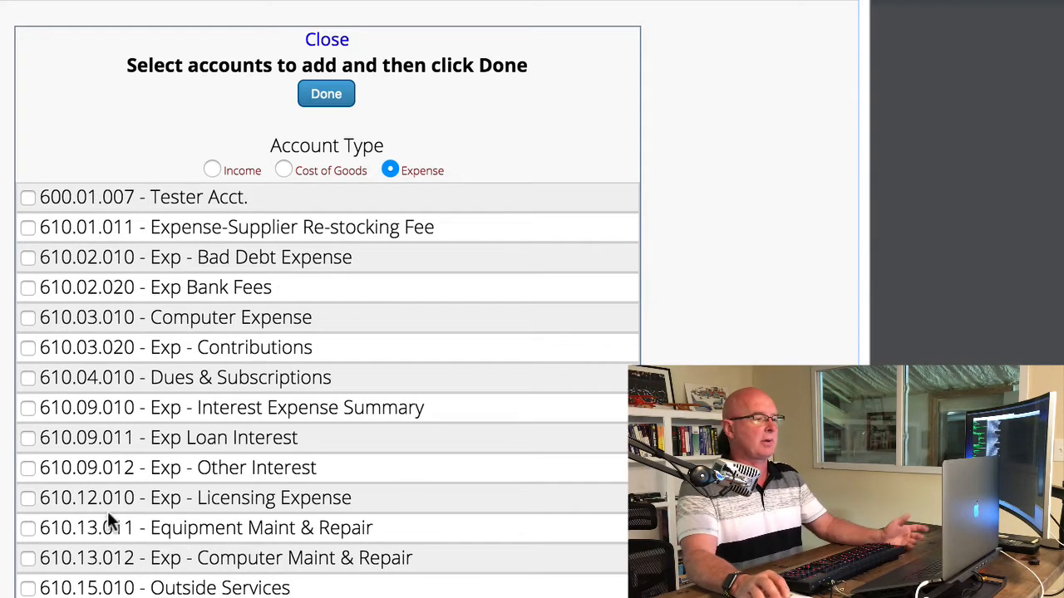
pyautogui.click(26, 437)
pyautogui.click(28, 468)
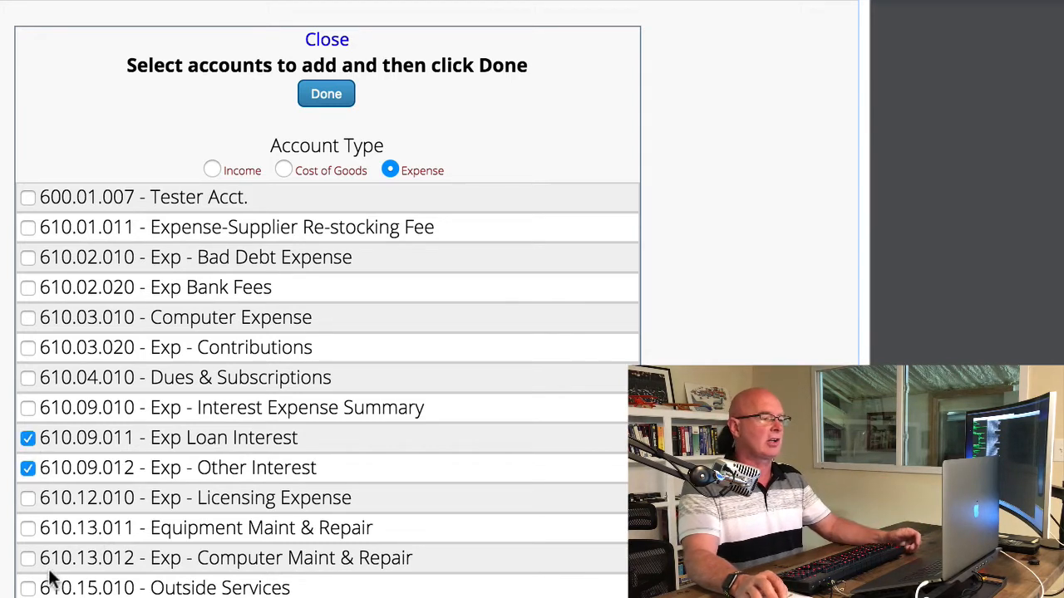
# - Recheck the selections under Cost of Goods, Income and Expense, and attach the selected accounts to New Unit Sales Honda
pyautogui.click(283, 168)
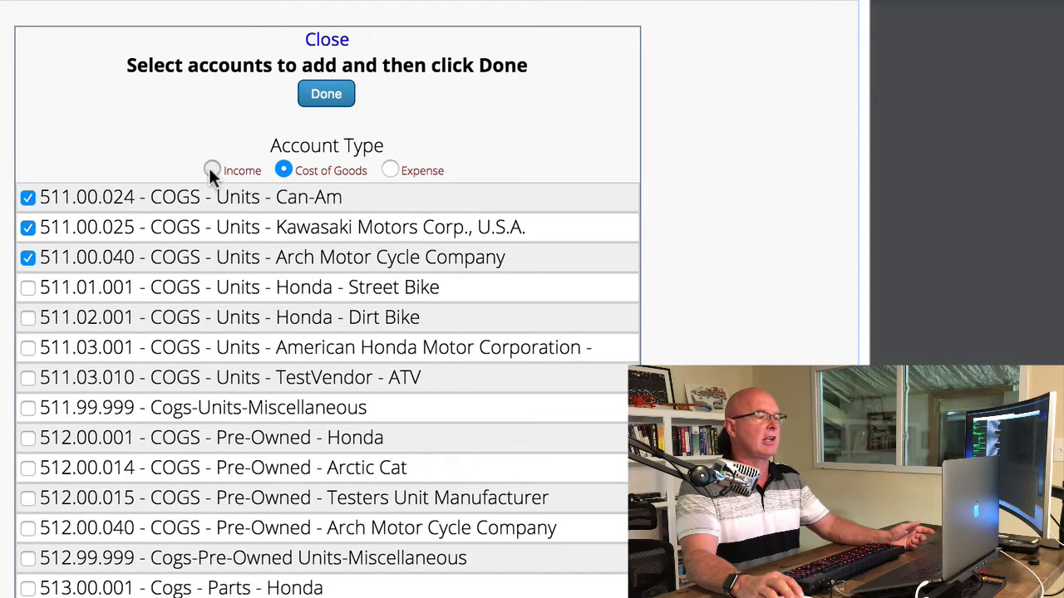
pyautogui.click(210, 169)
pyautogui.click(284, 168)
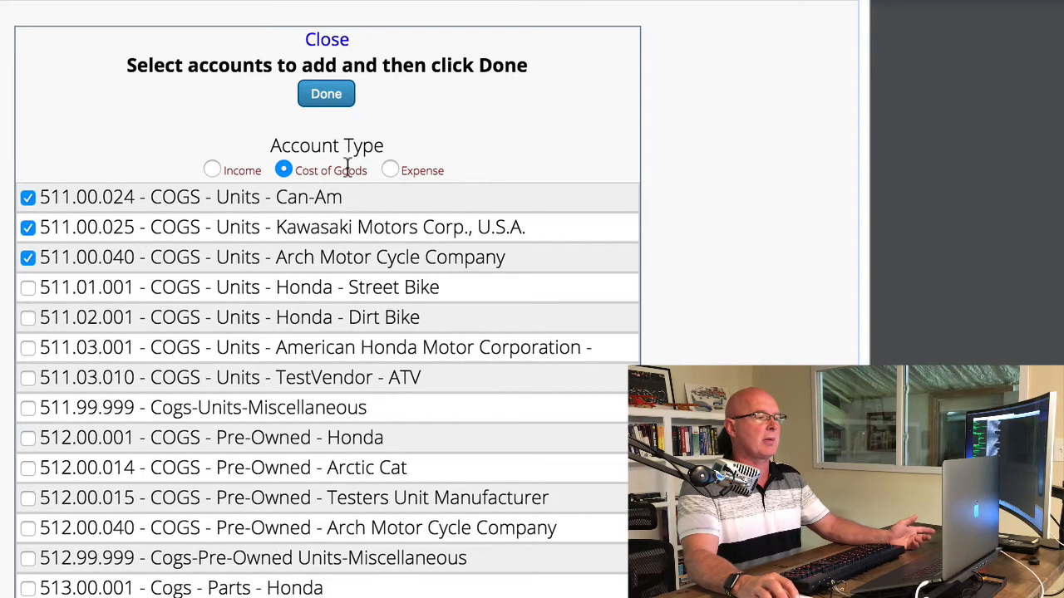
pyautogui.click(388, 170)
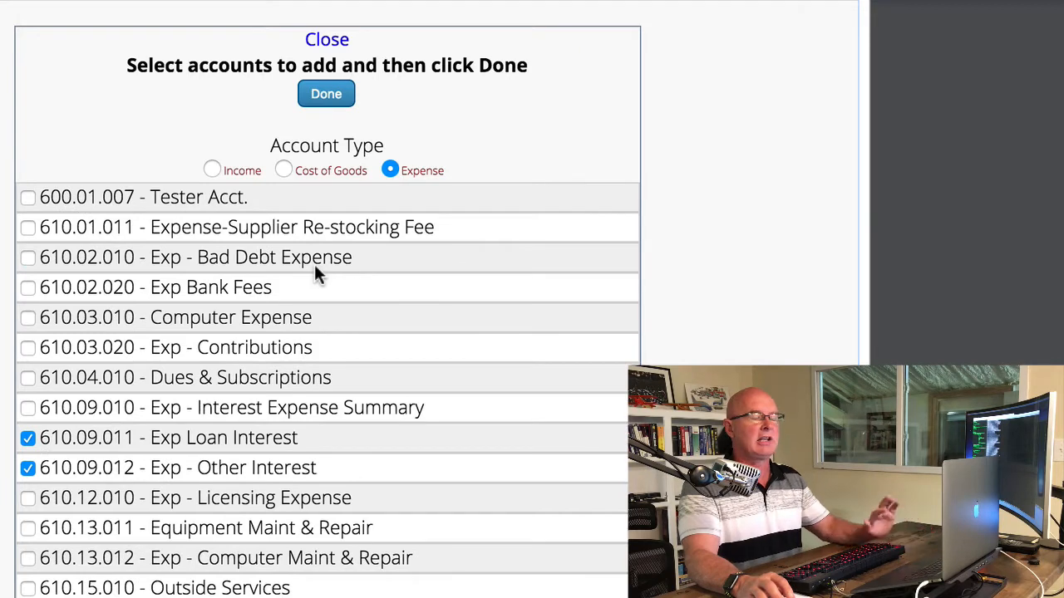
pyautogui.click(326, 95)
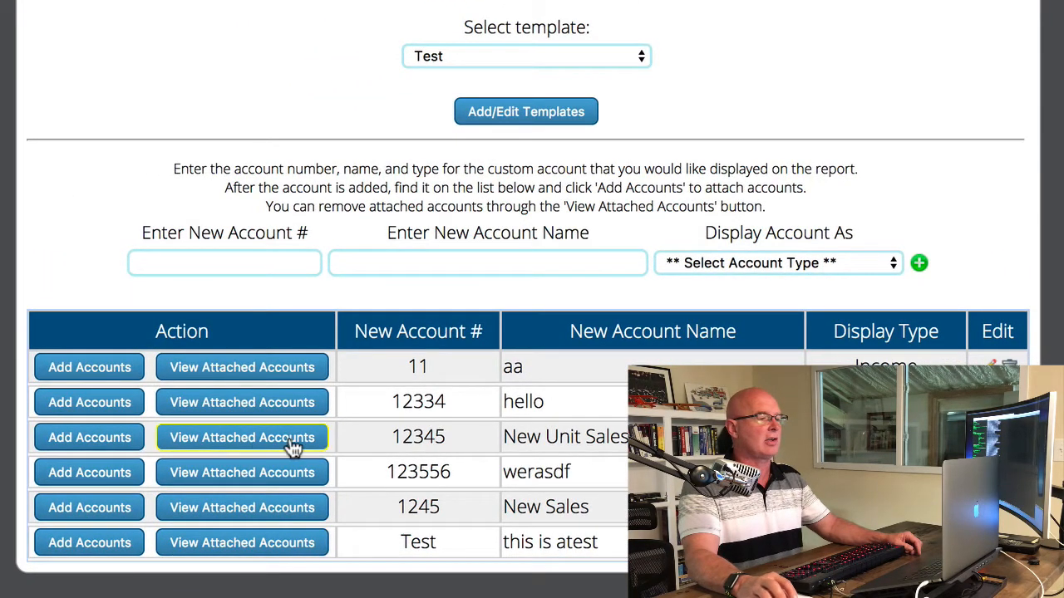
# - View the accounts attached to New Unit Sales Honda and close the template customization window
pyautogui.click(227, 438)
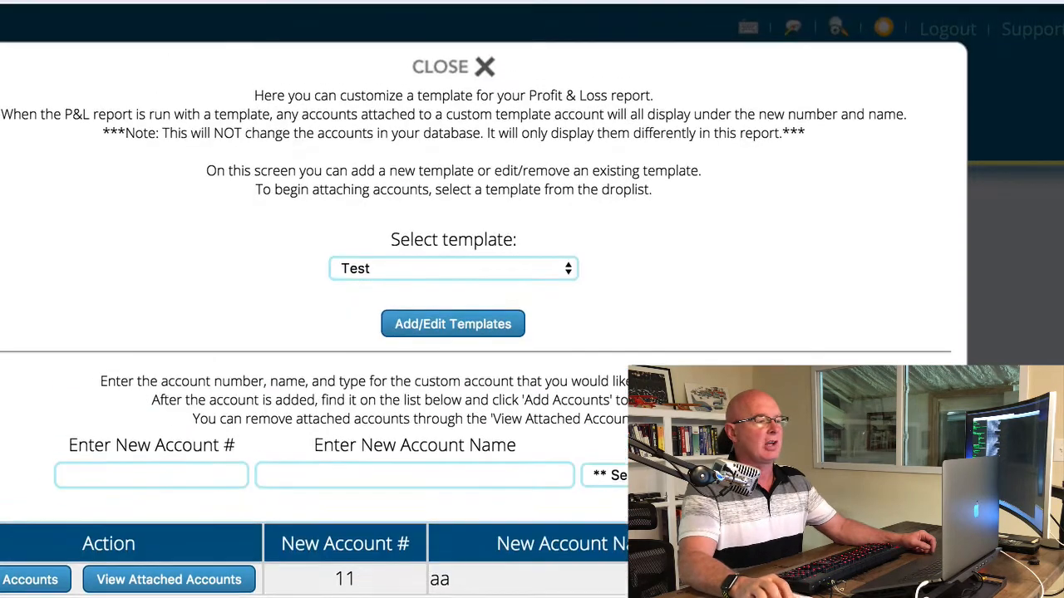
pyautogui.click(446, 50)
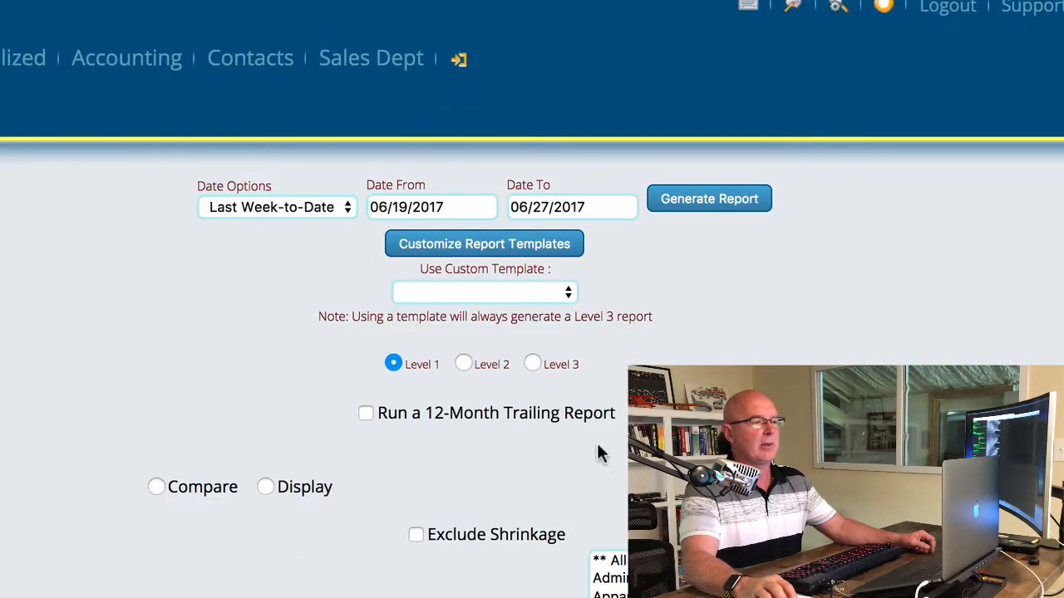
# - Set the report to Level 3, choose the custom template Test and generate the report
pyautogui.click(533, 363)
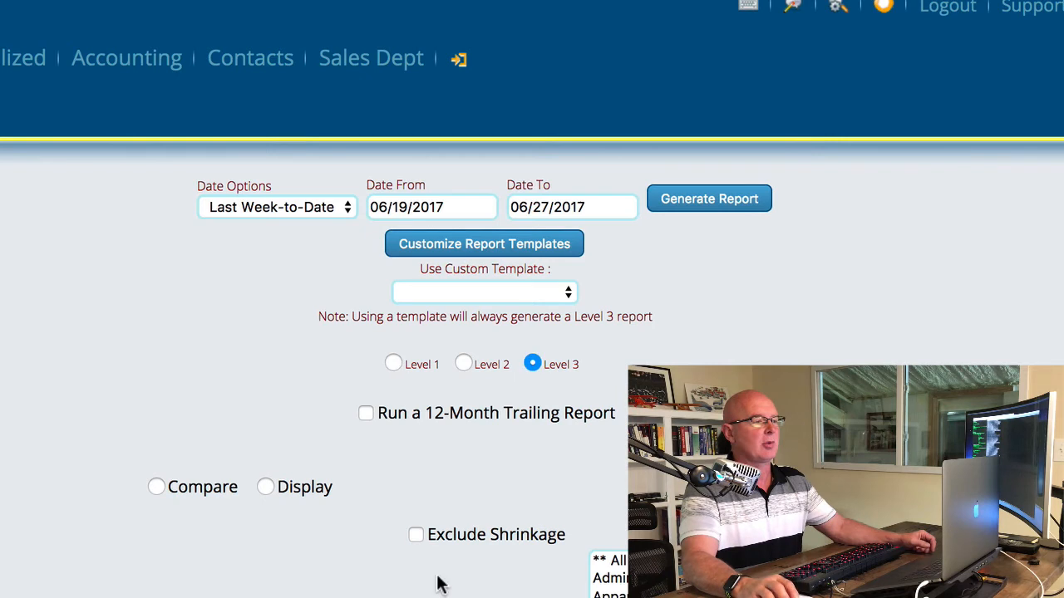
pyautogui.click(505, 292)
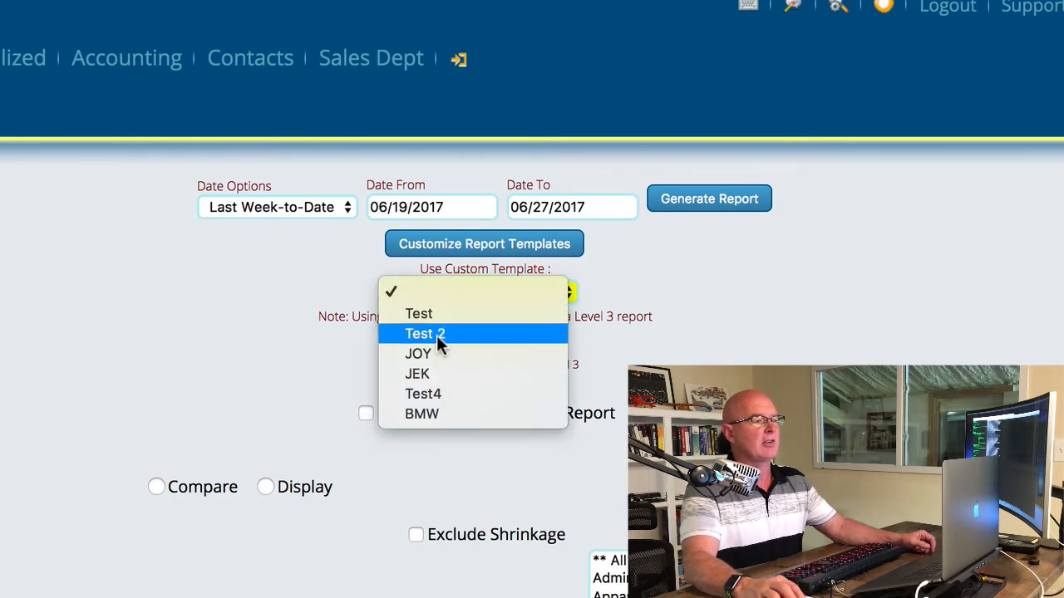
pyautogui.click(438, 313)
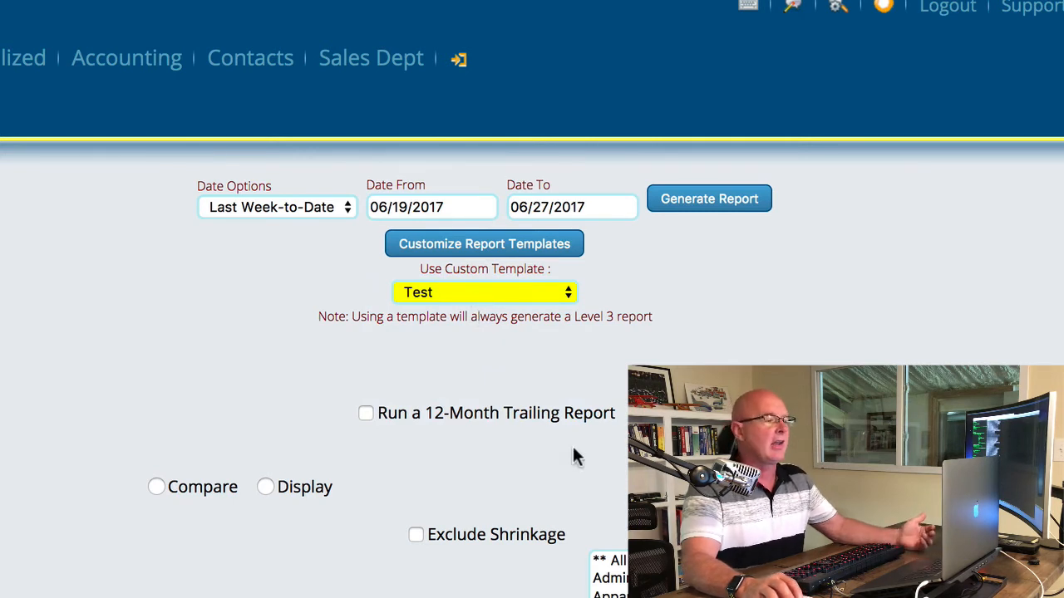
pyautogui.click(725, 207)
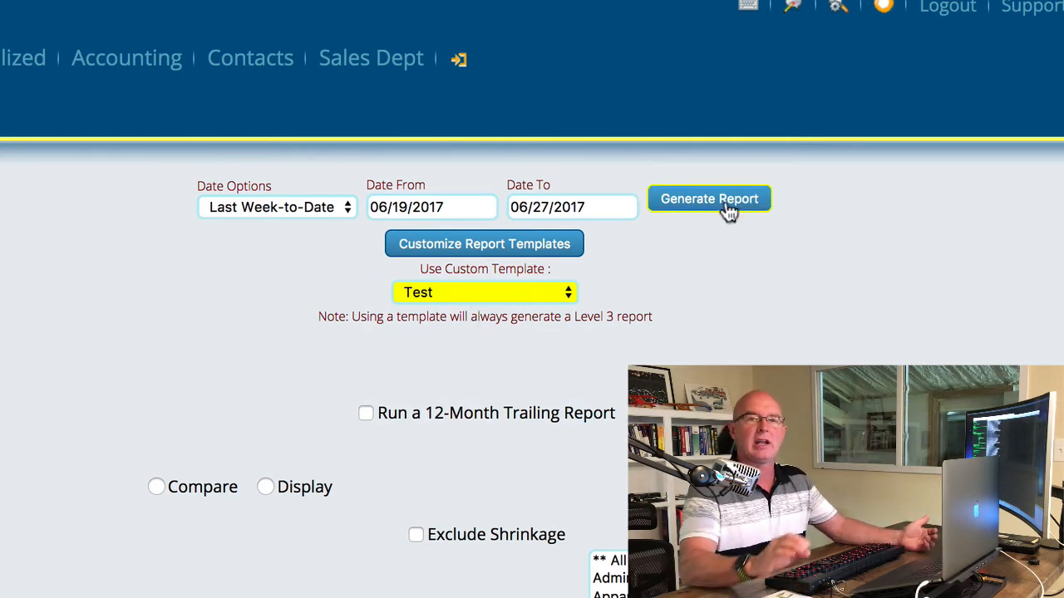